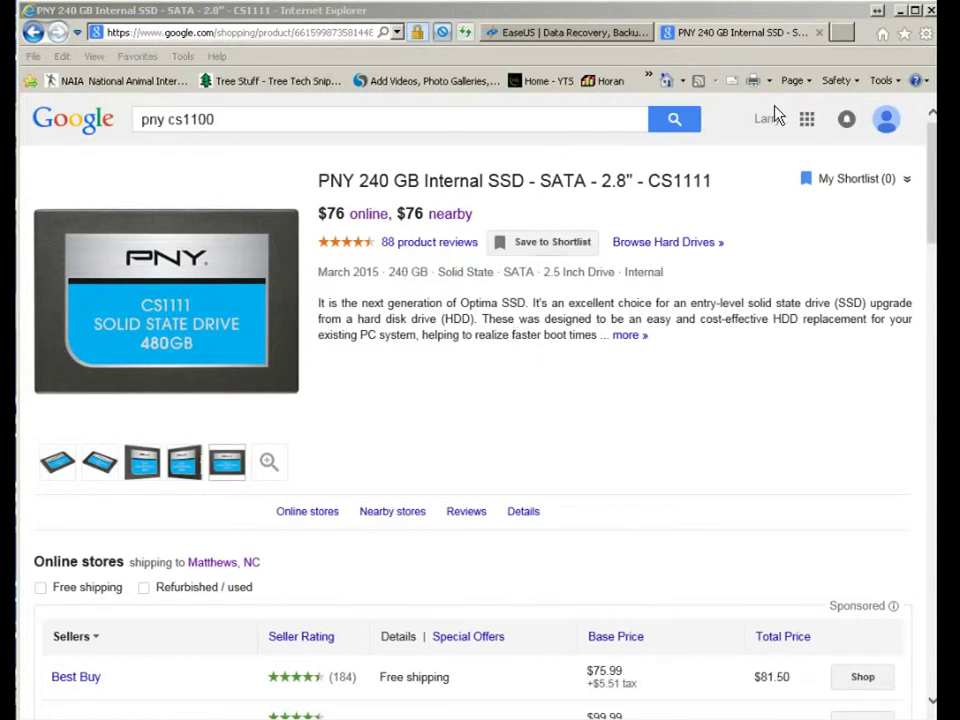
Review the Partition Manager and Backup & Restore product lists on the EaseUS website, then minimize the browser
{"action": "left_click", "coordinate": [536, 34]}
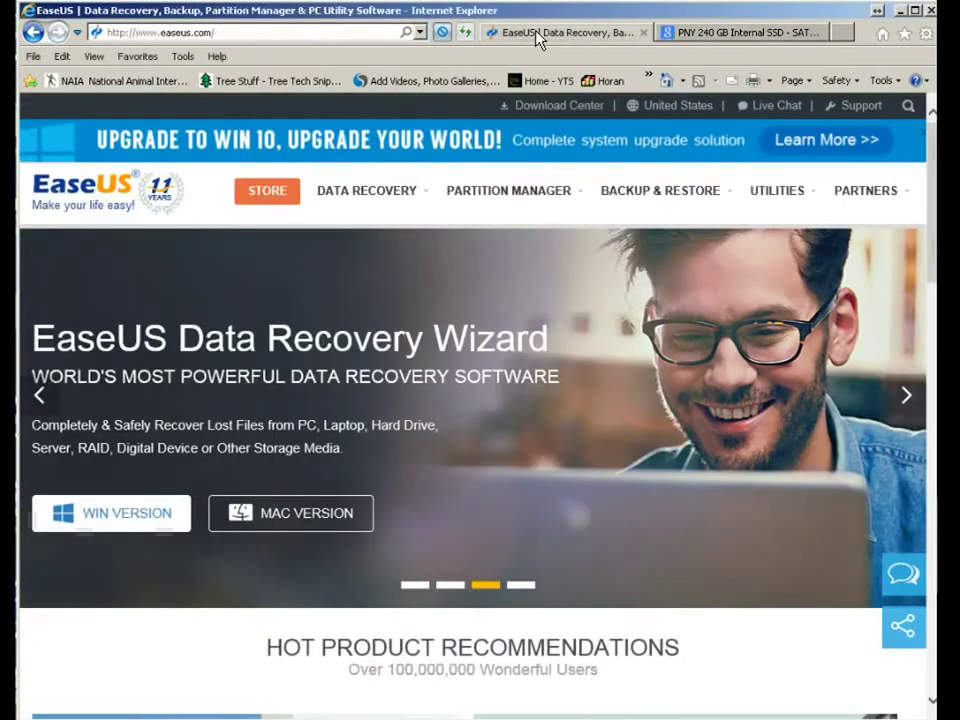
{"action": "mouse_move", "coordinate": [540, 197]}
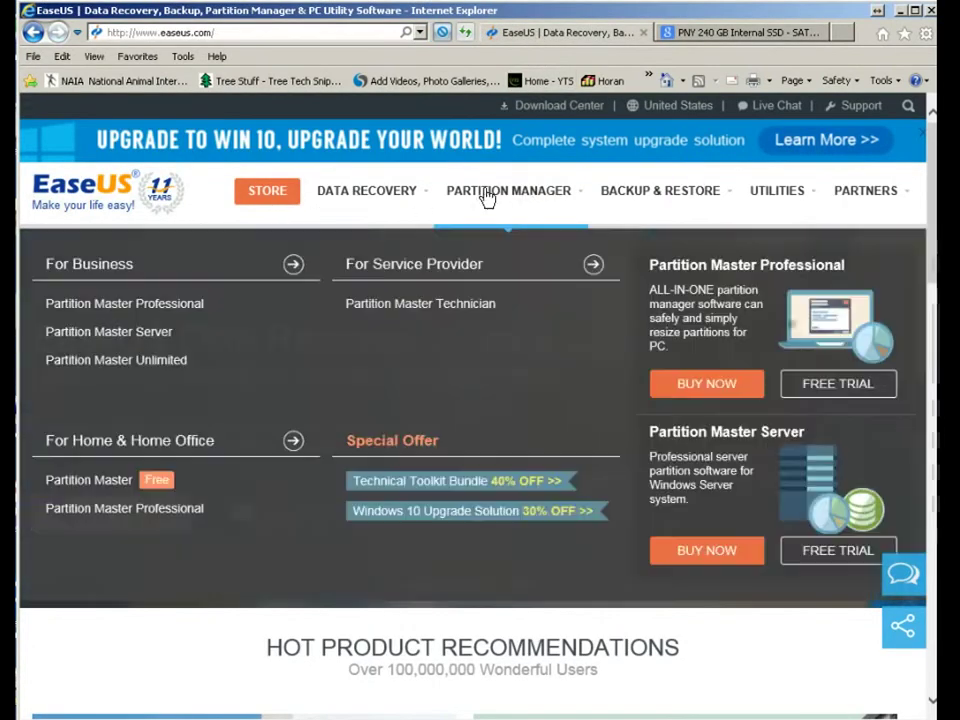
{"action": "mouse_move", "coordinate": [636, 193]}
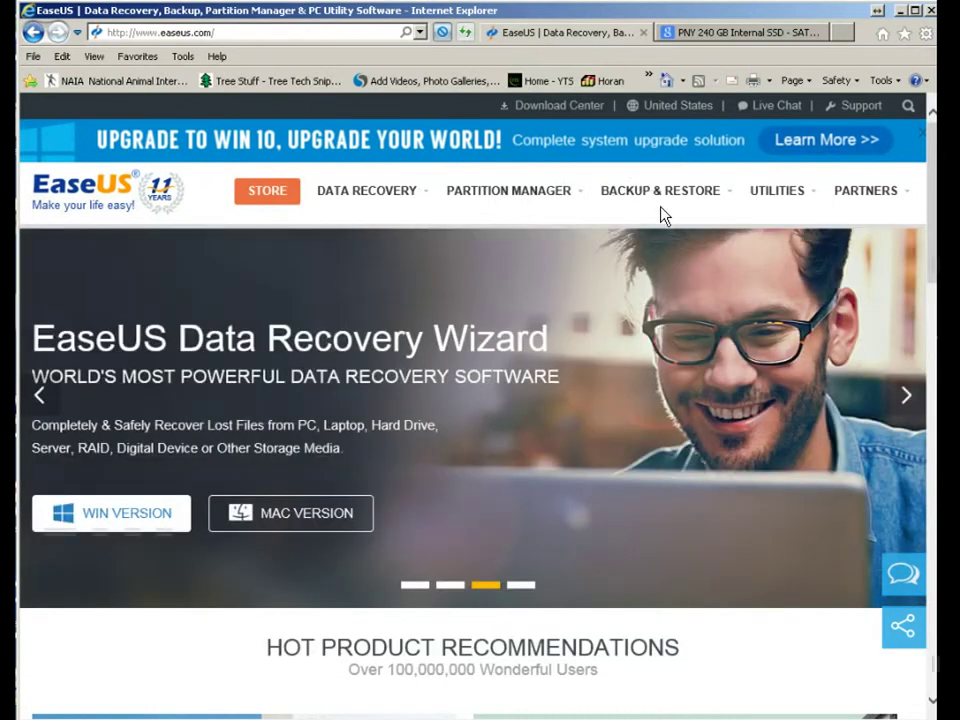
{"action": "mouse_move", "coordinate": [694, 190]}
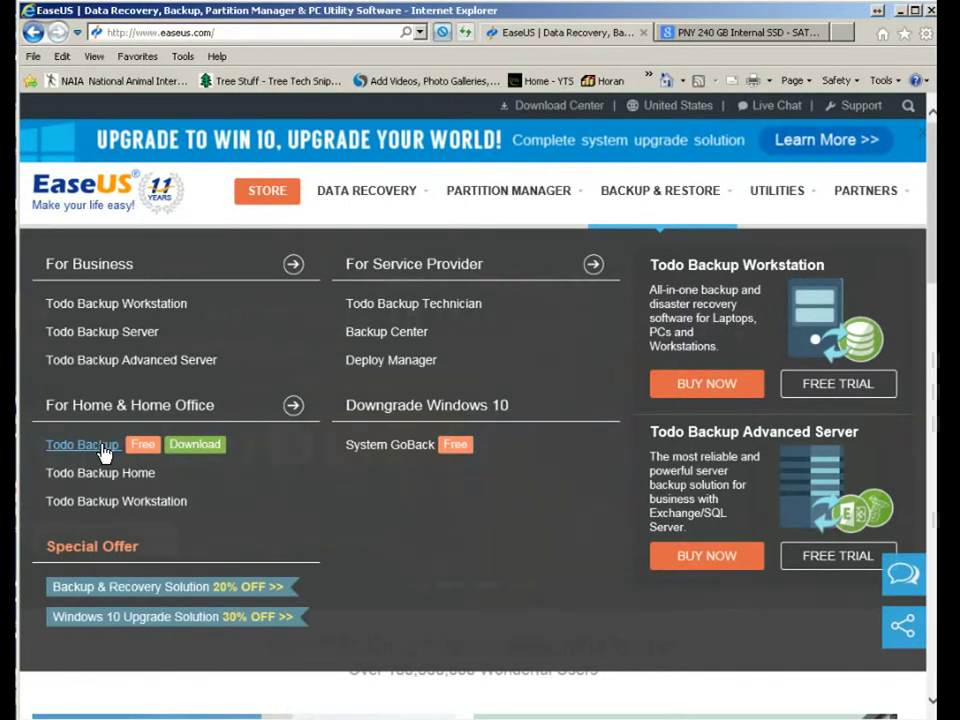
{"action": "mouse_move", "coordinate": [108, 481]}
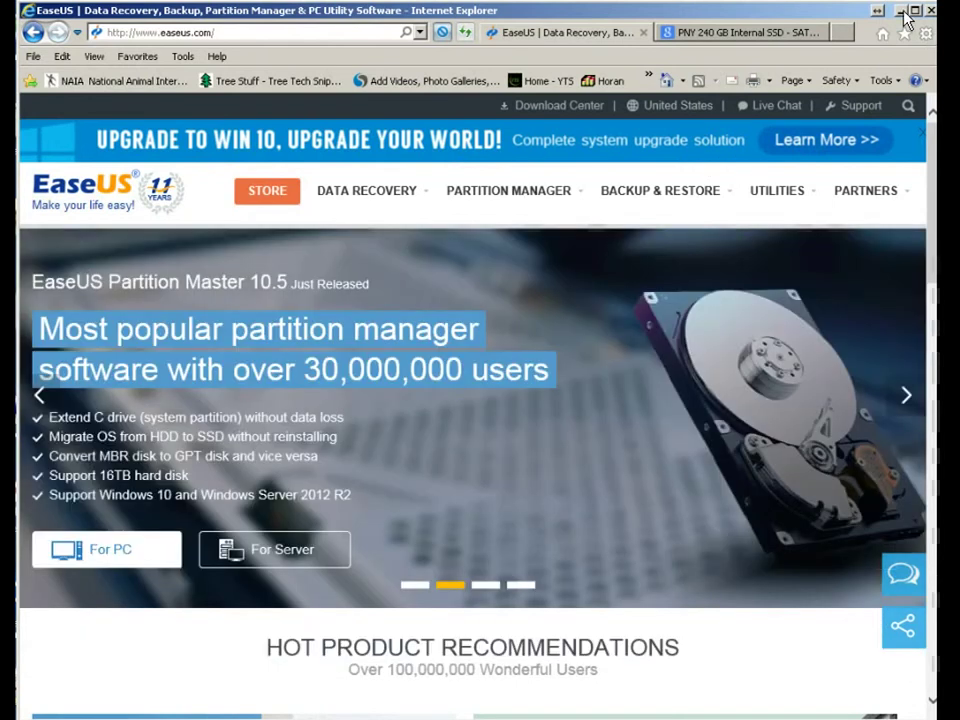
{"action": "left_click", "coordinate": [900, 12]}
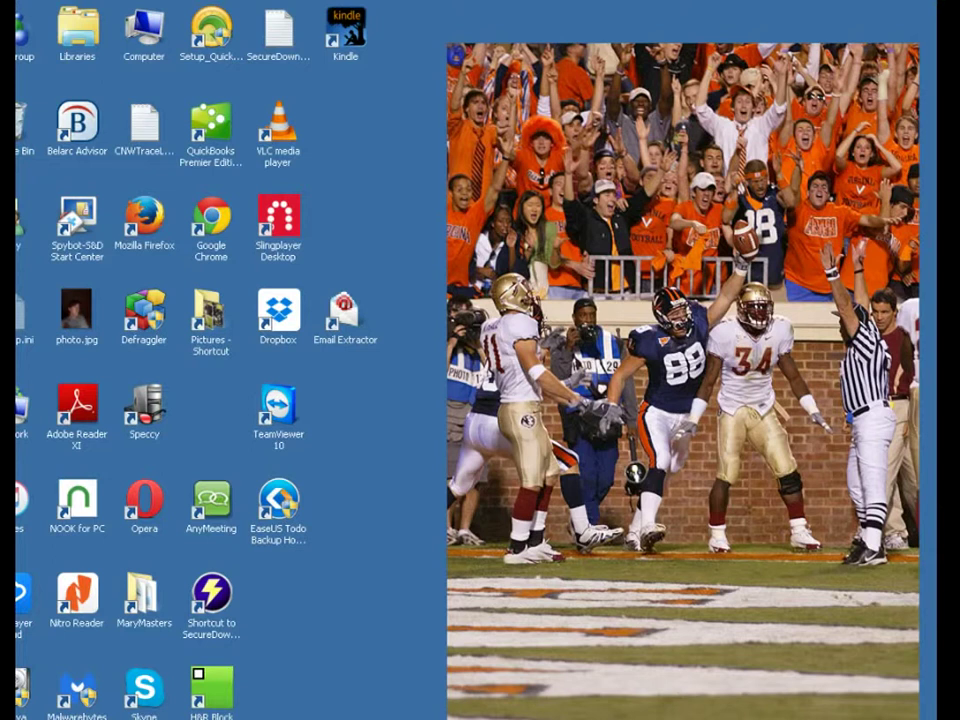
Check the connected disks and their partitions in Computer Management's Disk Management view, then minimize it
{"action": "left_click", "coordinate": [699, 688]}
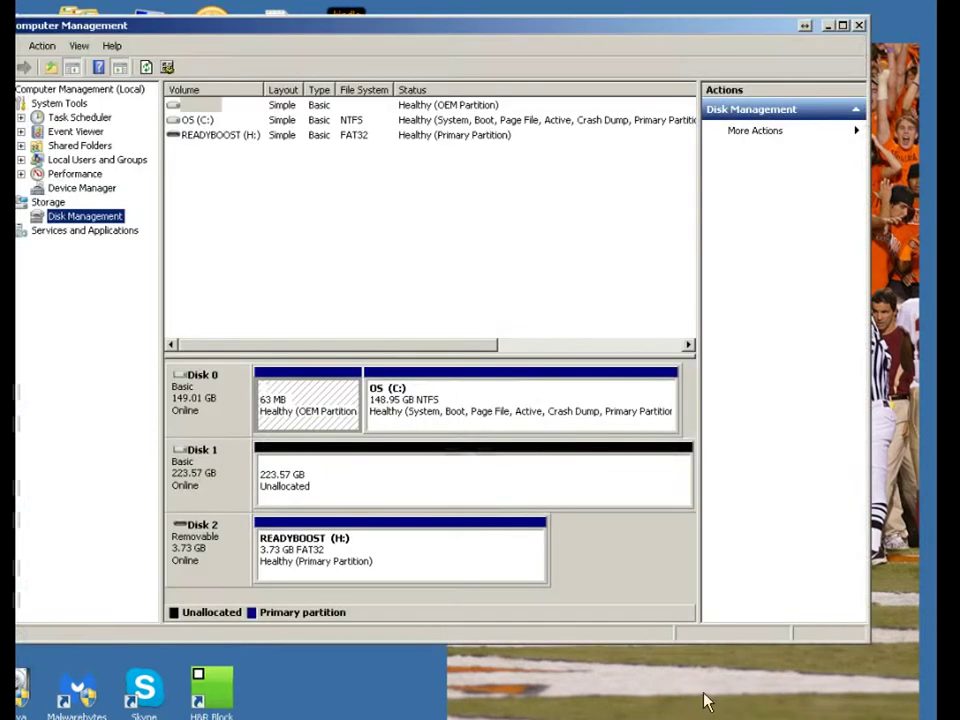
{"action": "left_click_drag", "start_coordinate": [452, 21], "coordinate": [478, 20]}
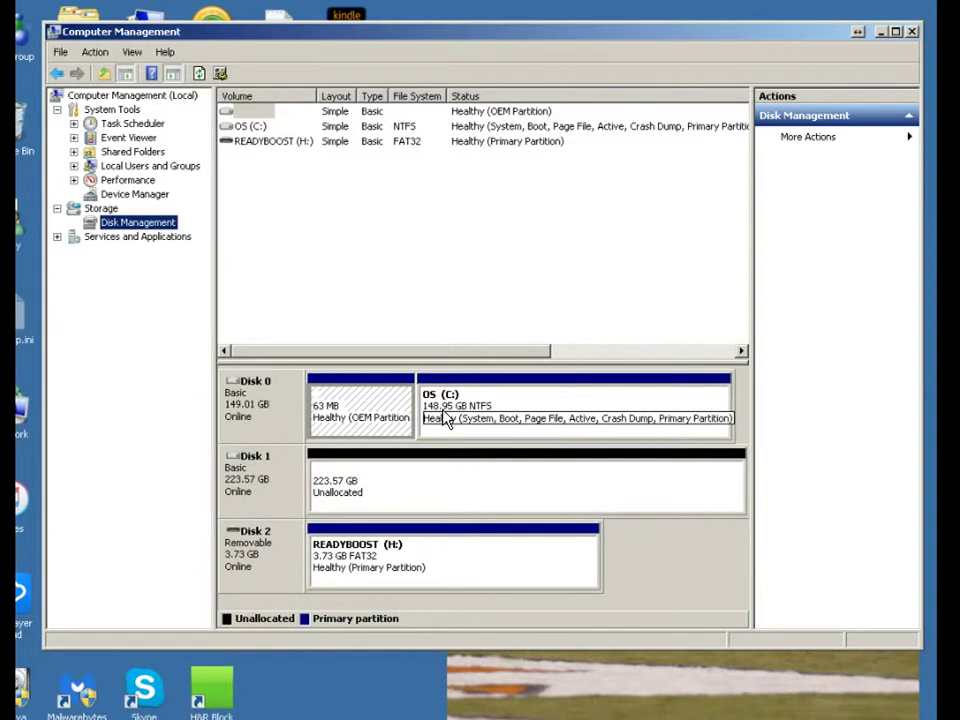
{"action": "left_click", "coordinate": [882, 33]}
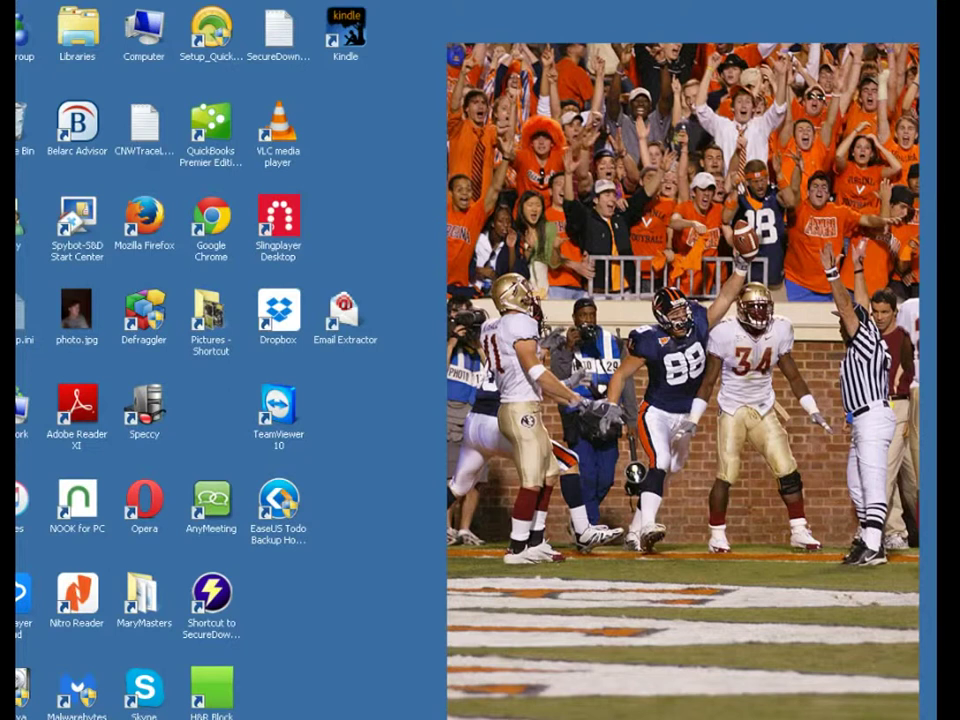
Open EaseUS Todo Backup Home and start a disk clone with all of Hard disk 0 as the source
{"action": "left_click", "coordinate": [776, 705]}
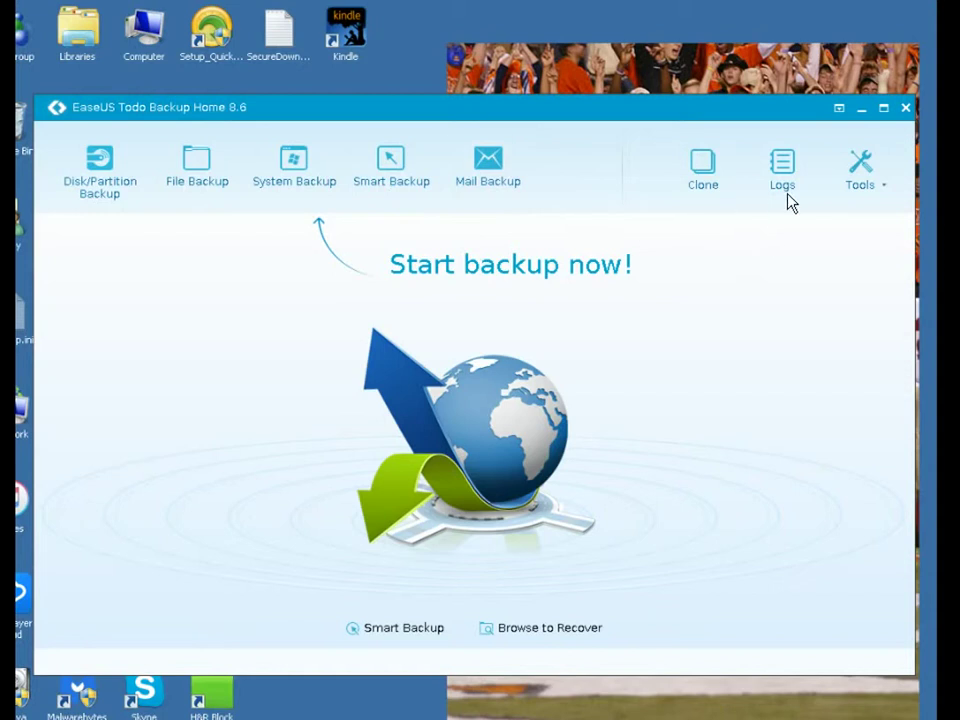
{"action": "left_click", "coordinate": [868, 188]}
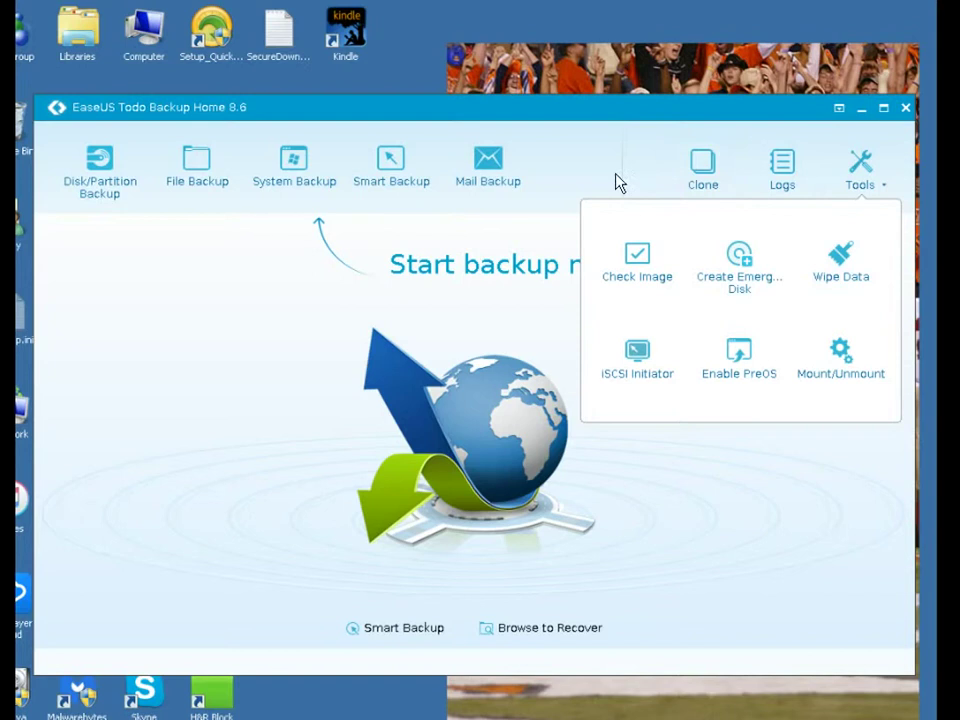
{"action": "left_click", "coordinate": [703, 170]}
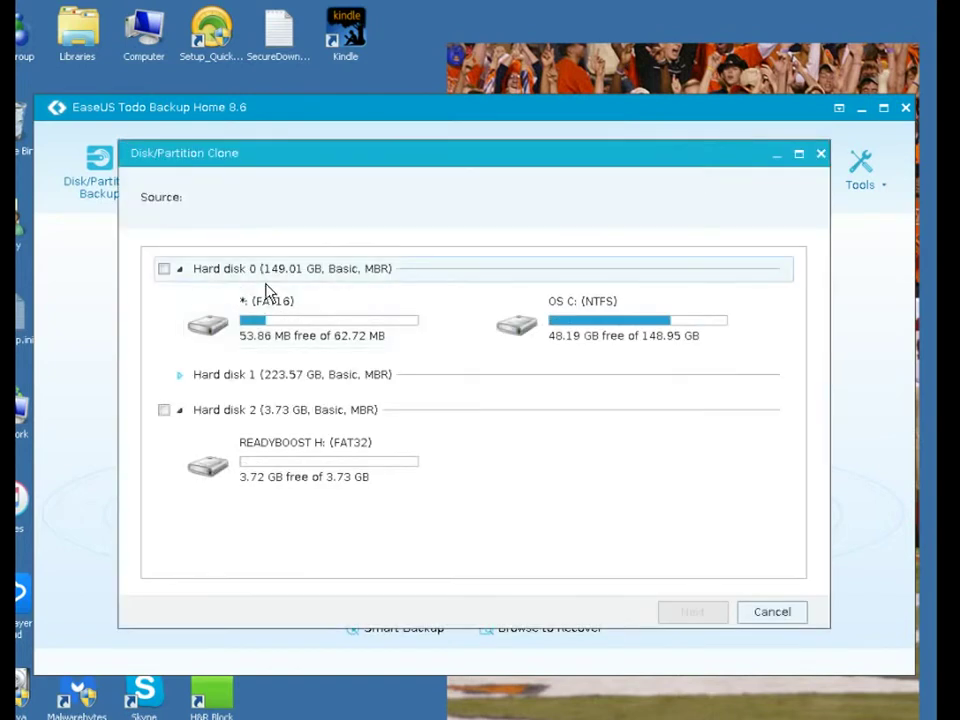
{"action": "left_click", "coordinate": [165, 271]}
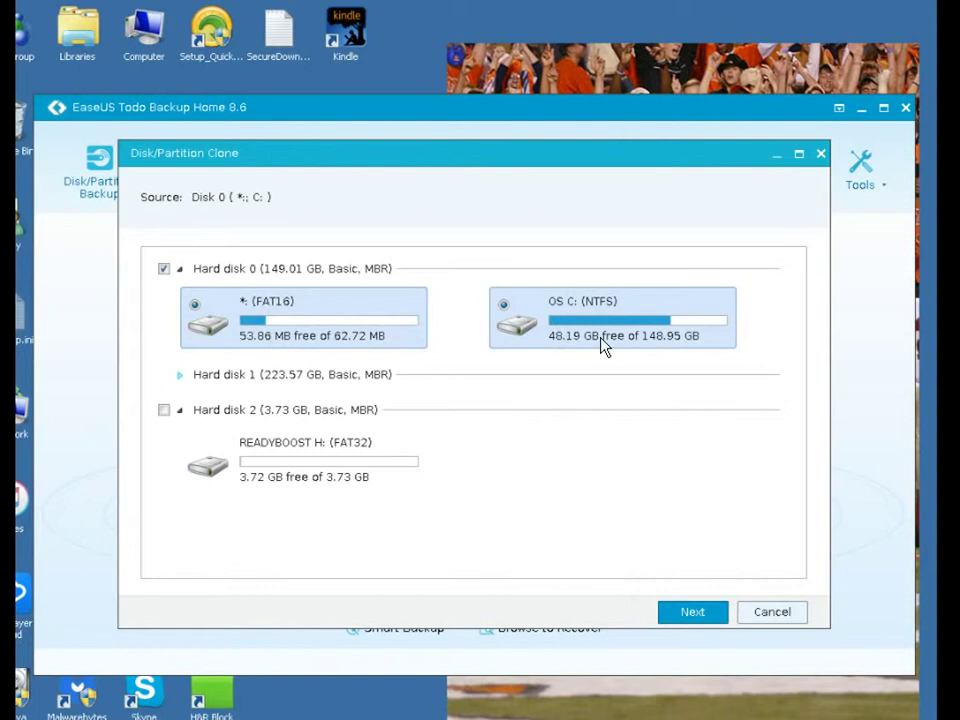
{"action": "left_click", "coordinate": [673, 616]}
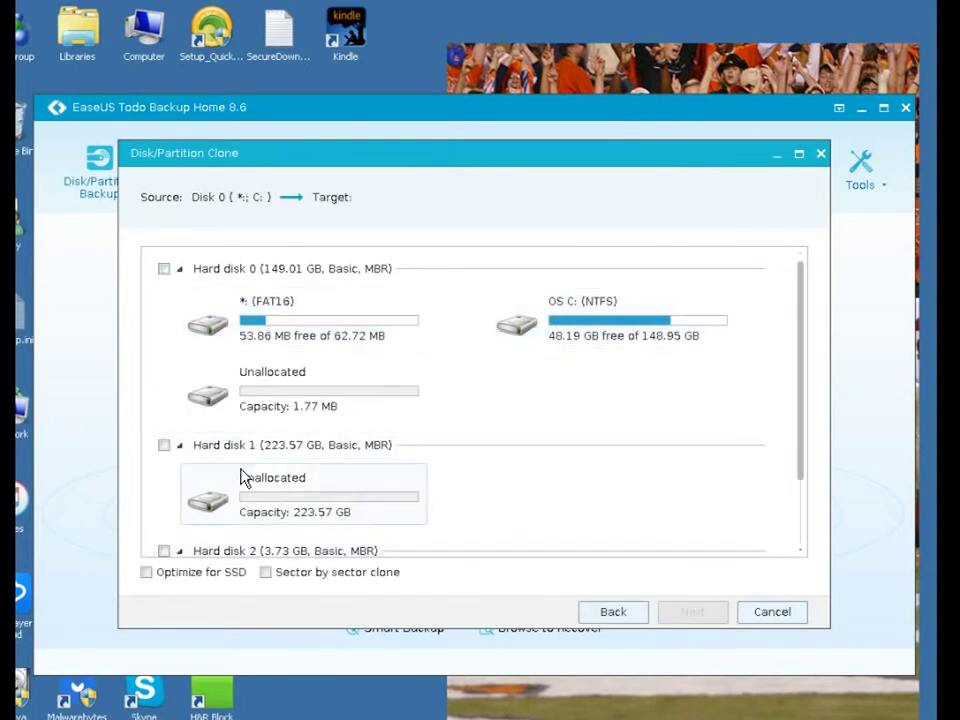
Set Hard disk 1 as the clone target with Optimize for SSD enabled, checking it against Disk Management
{"action": "left_click", "coordinate": [164, 446]}
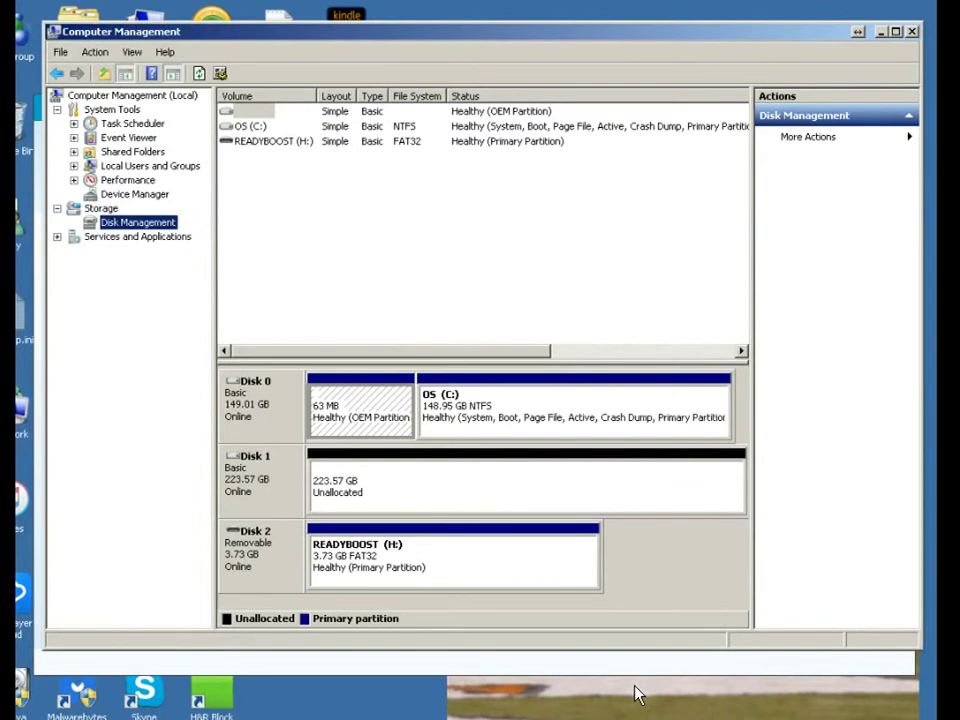
{"action": "left_click", "coordinate": [880, 31]}
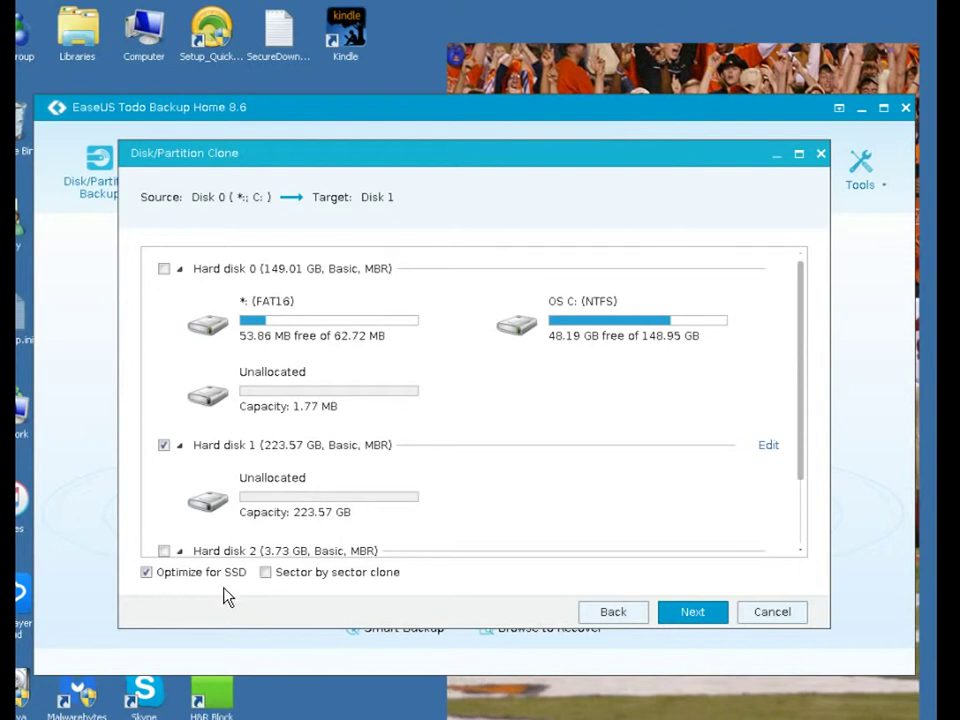
{"action": "left_click", "coordinate": [686, 620]}
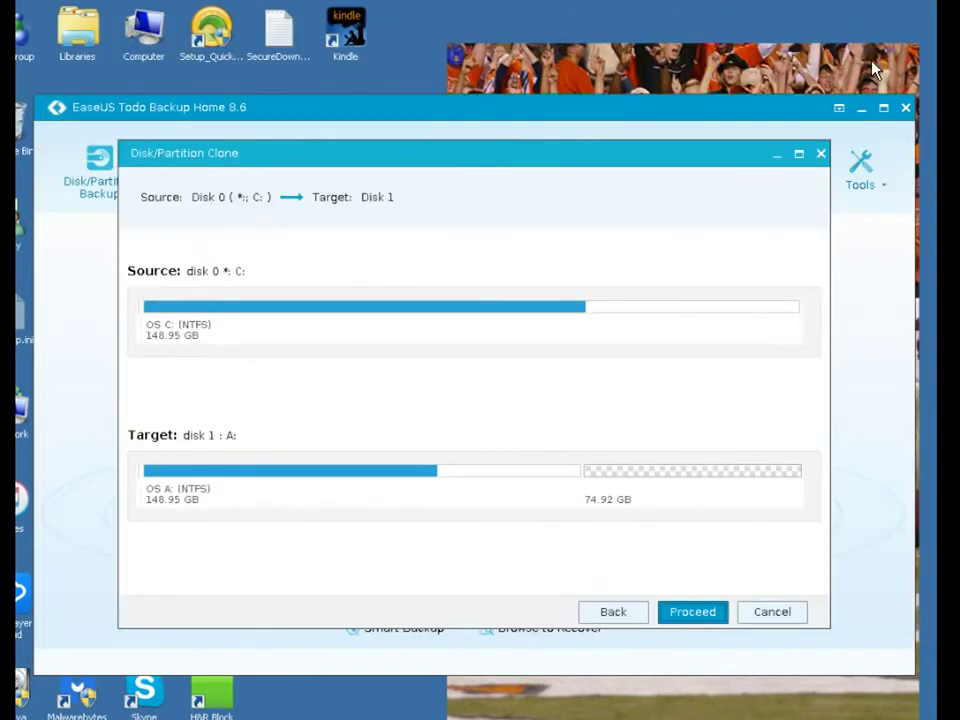
Start the clone and set the computer to shut down when the operation is completed
{"action": "key", "text": "Return"}
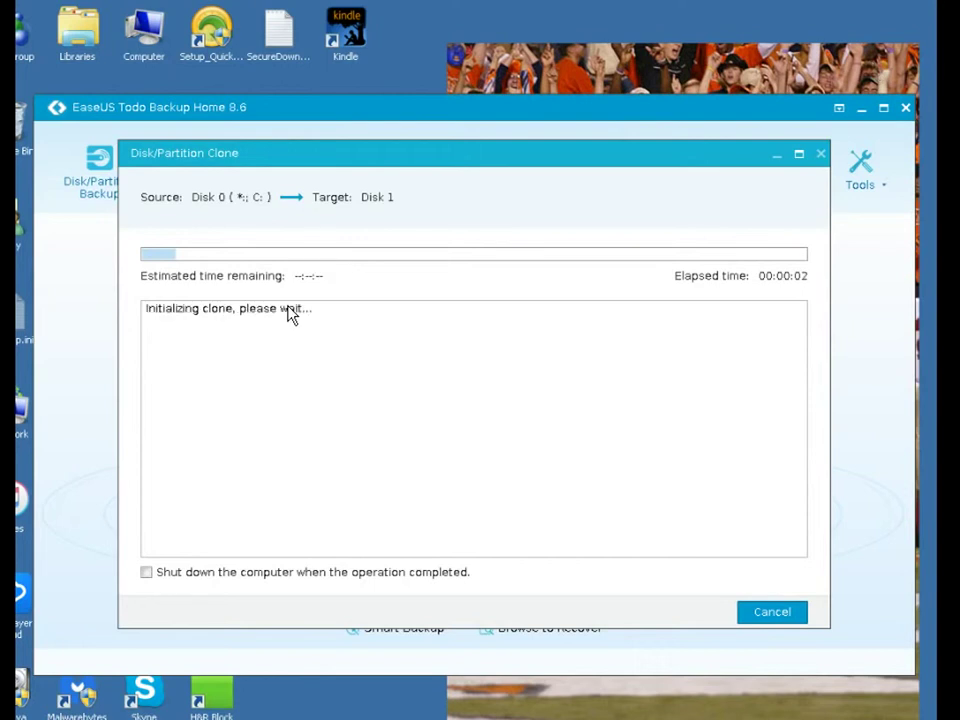
{"action": "left_click", "coordinate": [147, 573]}
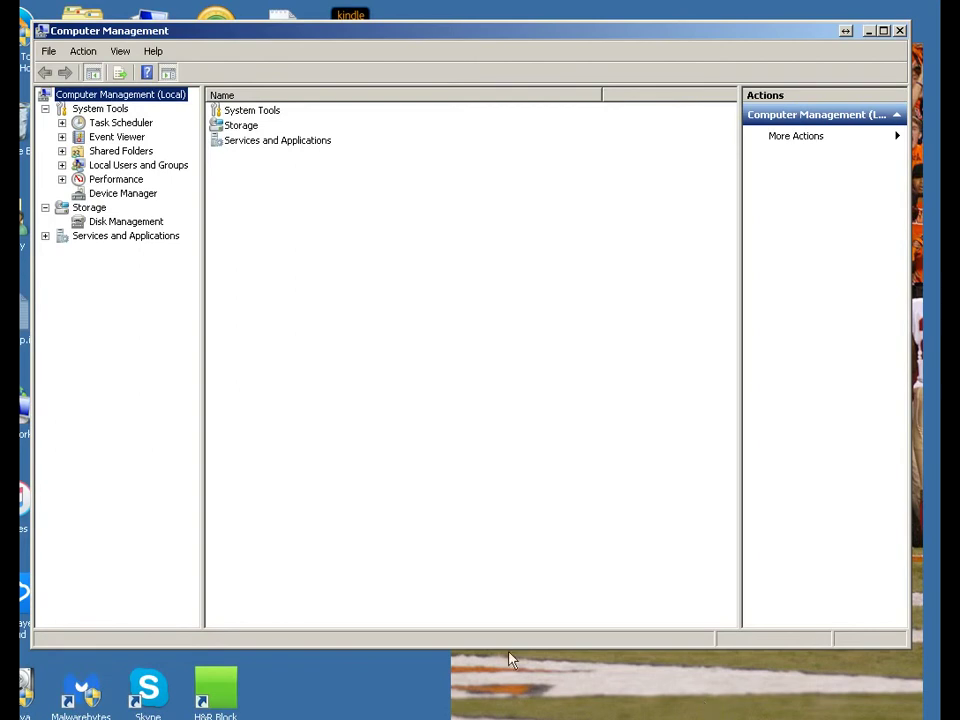
Show Disk Management in the Computer Management window
{"action": "key", "text": "Down"}
{"action": "key", "text": "Down"}
{"action": "key", "text": "Down"}
{"action": "key", "text": "Down"}
{"action": "key", "text": "Down"}
{"action": "key", "text": "Down"}
{"action": "key", "text": "Down"}
{"action": "key", "text": "Down"}
{"action": "key", "text": "Down"}
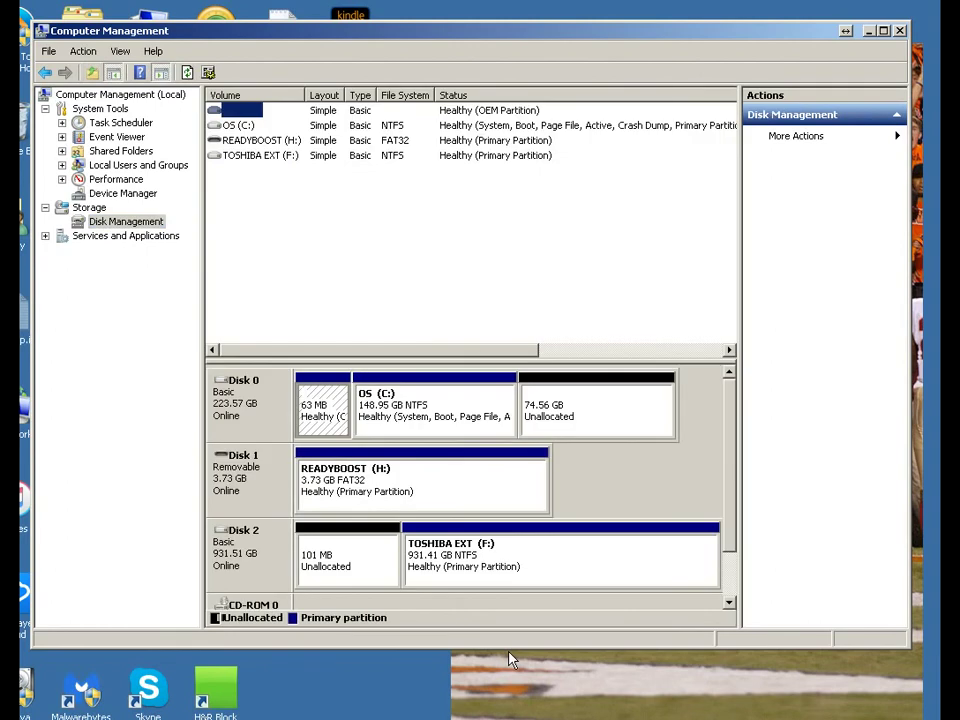
{"action": "right_click", "coordinate": [502, 416]}
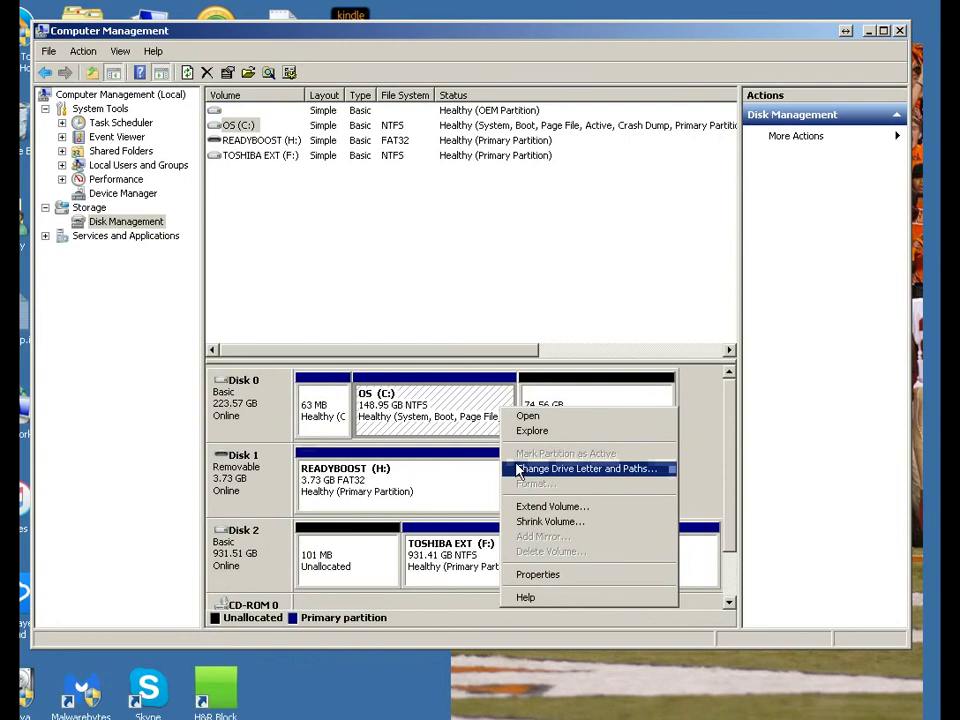
{"action": "left_click", "coordinate": [569, 409]}
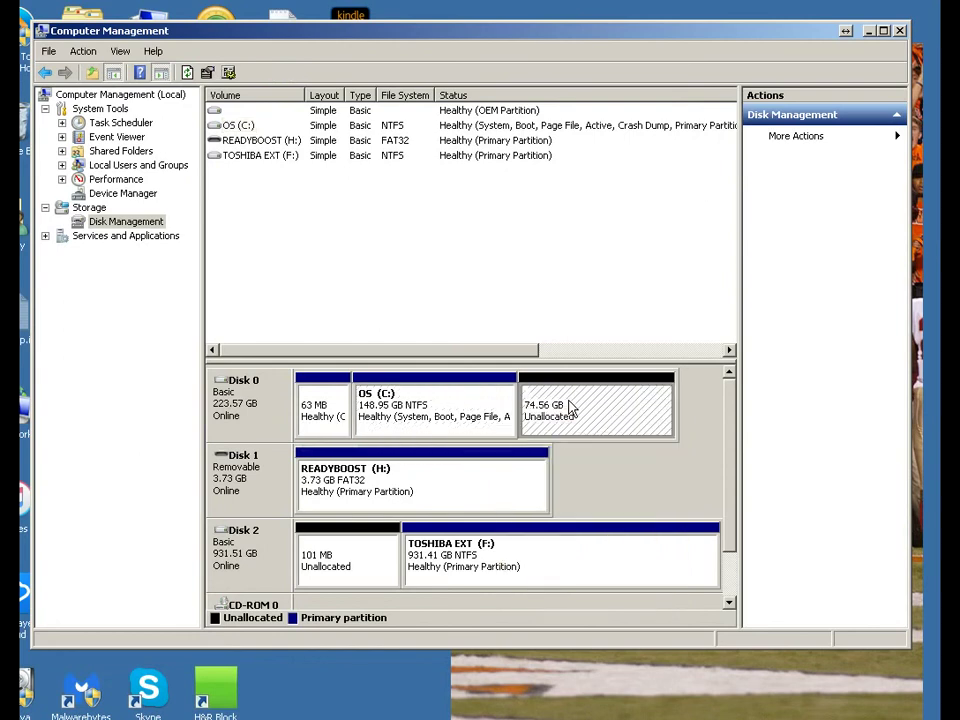
{"action": "right_click", "coordinate": [570, 409]}
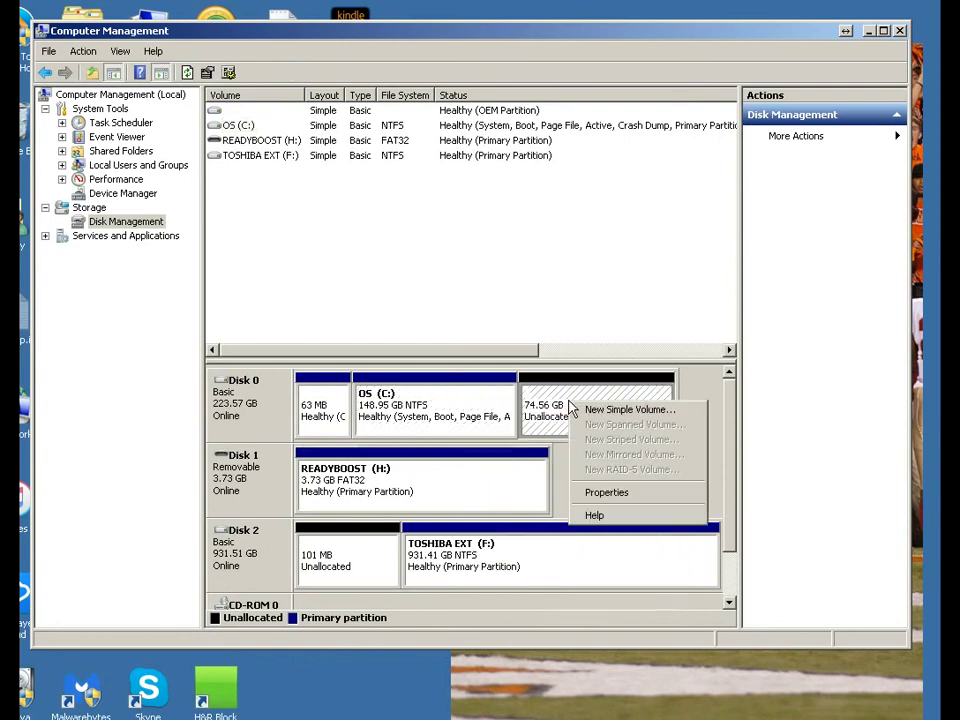
Extend the OS (C:) volume on Disk 0 by the full 76348 MB of unallocated space, then minimize Computer Management
{"action": "left_click", "coordinate": [504, 405]}
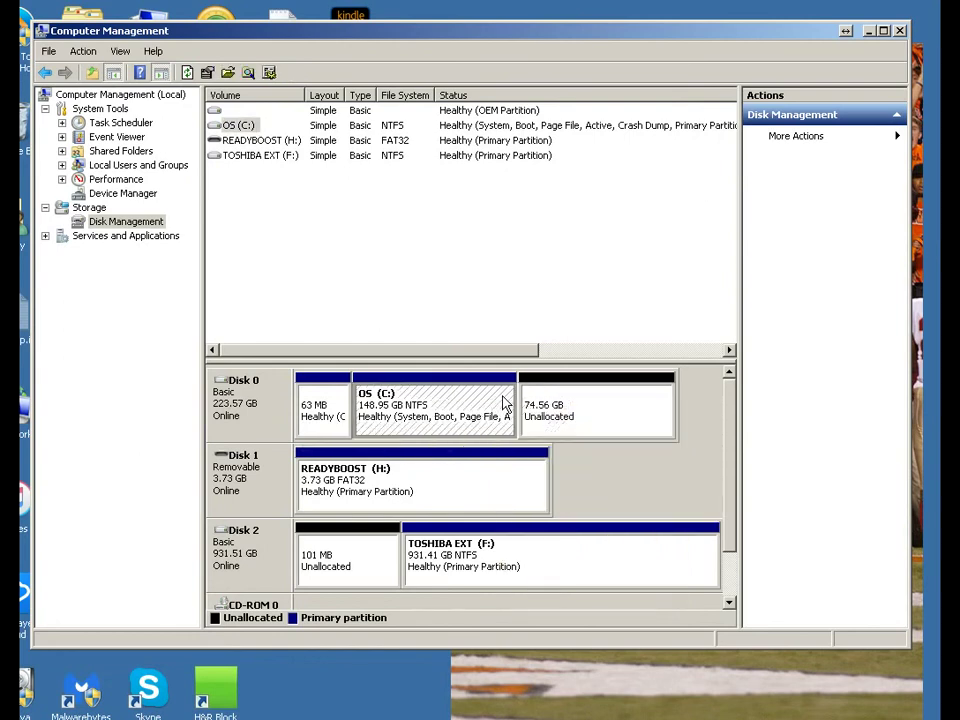
{"action": "right_click", "coordinate": [505, 405]}
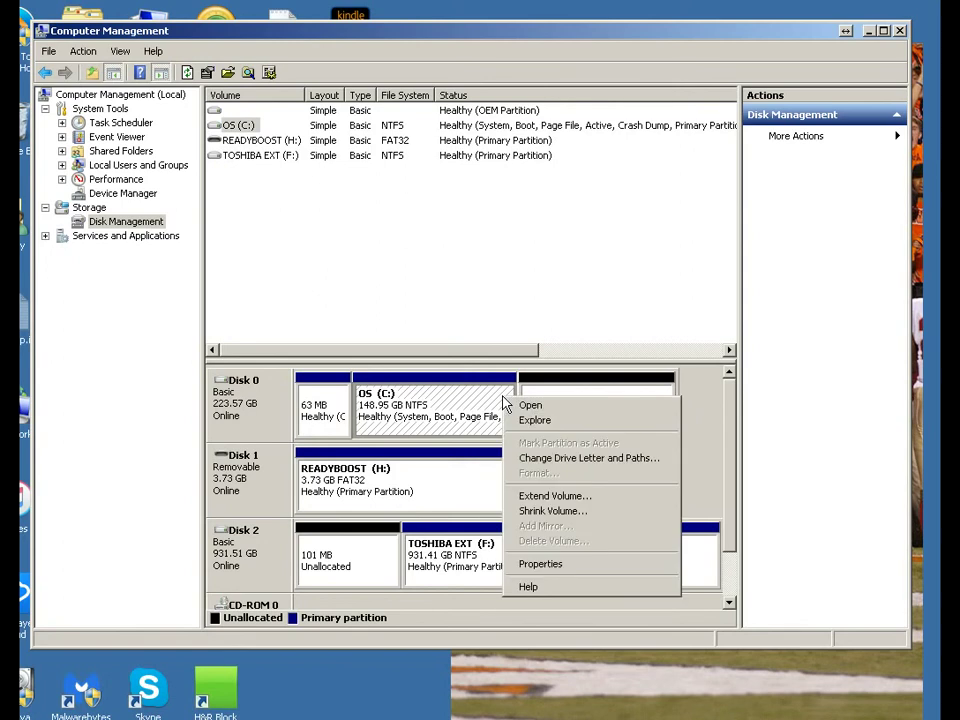
{"action": "left_click", "coordinate": [540, 497]}
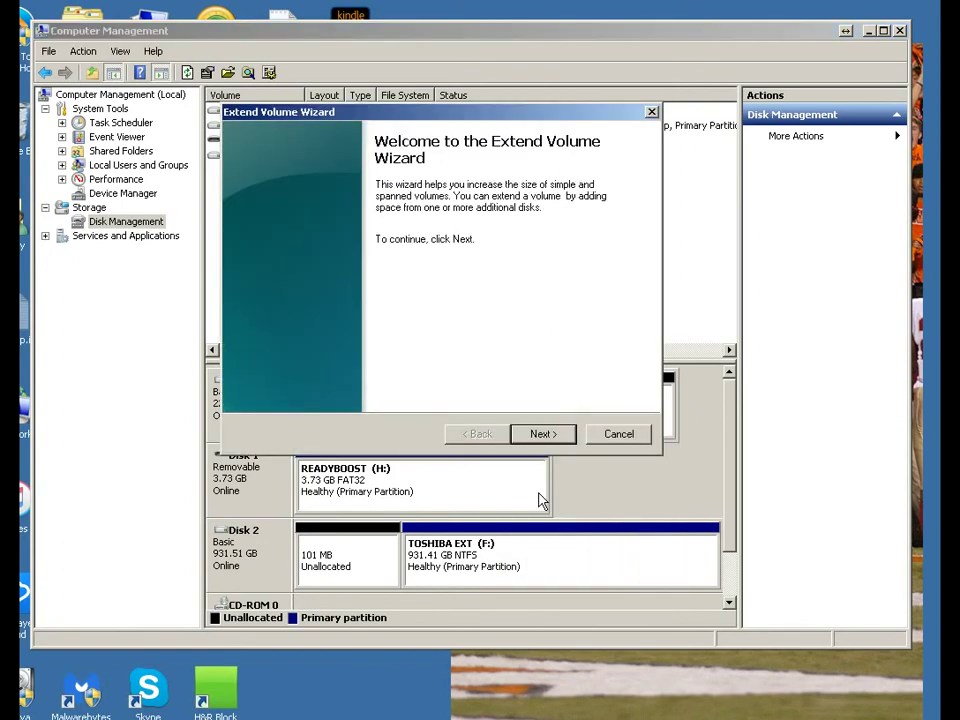
{"action": "left_click", "coordinate": [543, 434]}
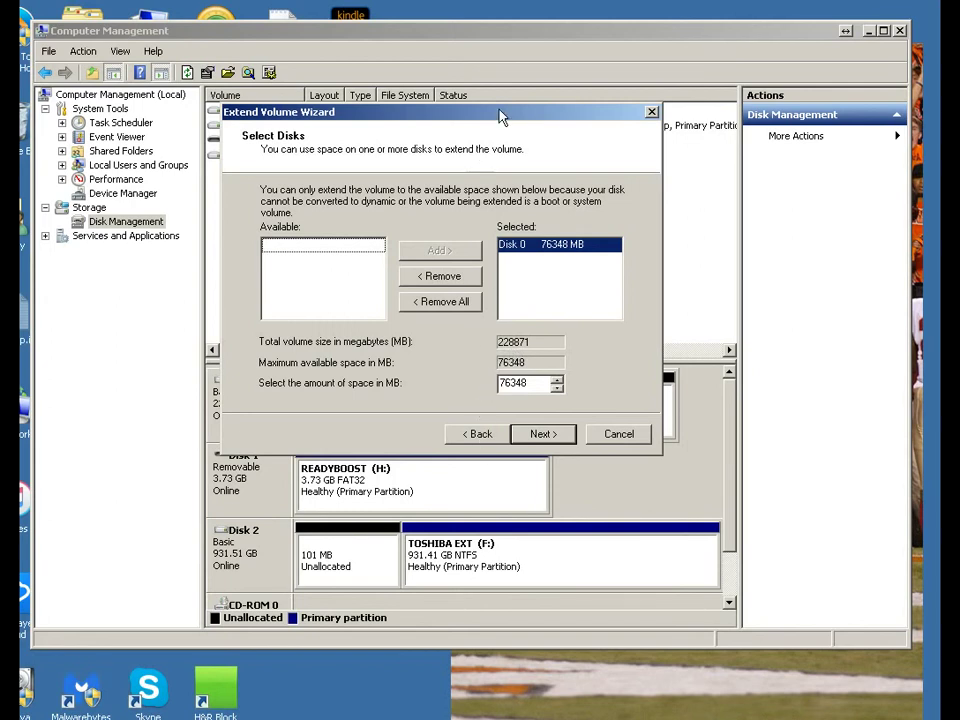
{"action": "left_click_drag", "start_coordinate": [502, 117], "coordinate": [528, 495]}
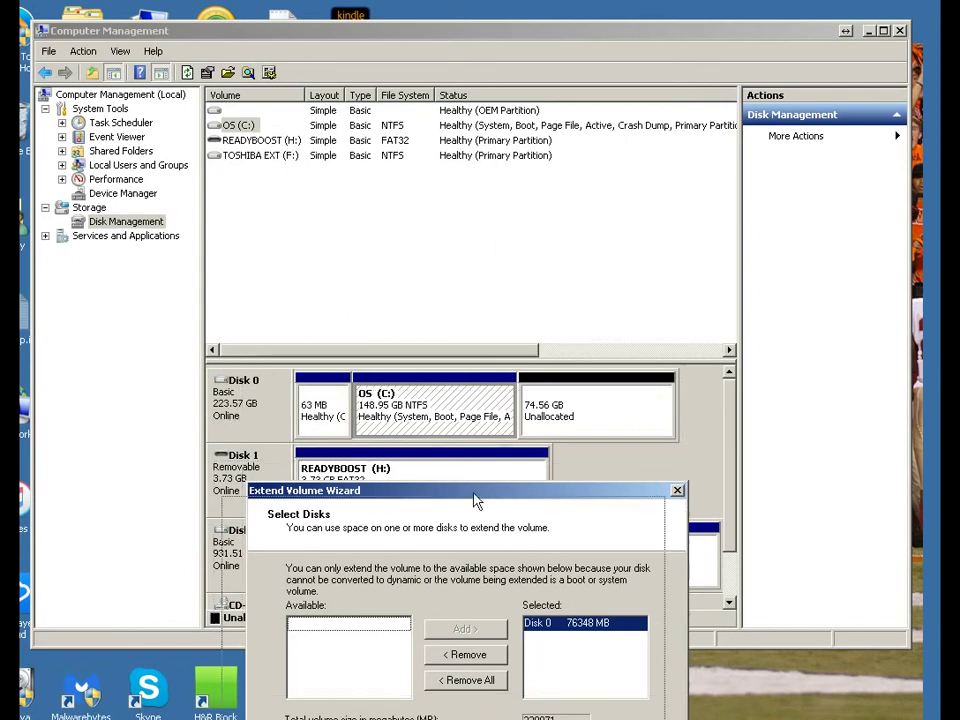
{"action": "left_click_drag", "start_coordinate": [479, 512], "coordinate": [477, 203]}
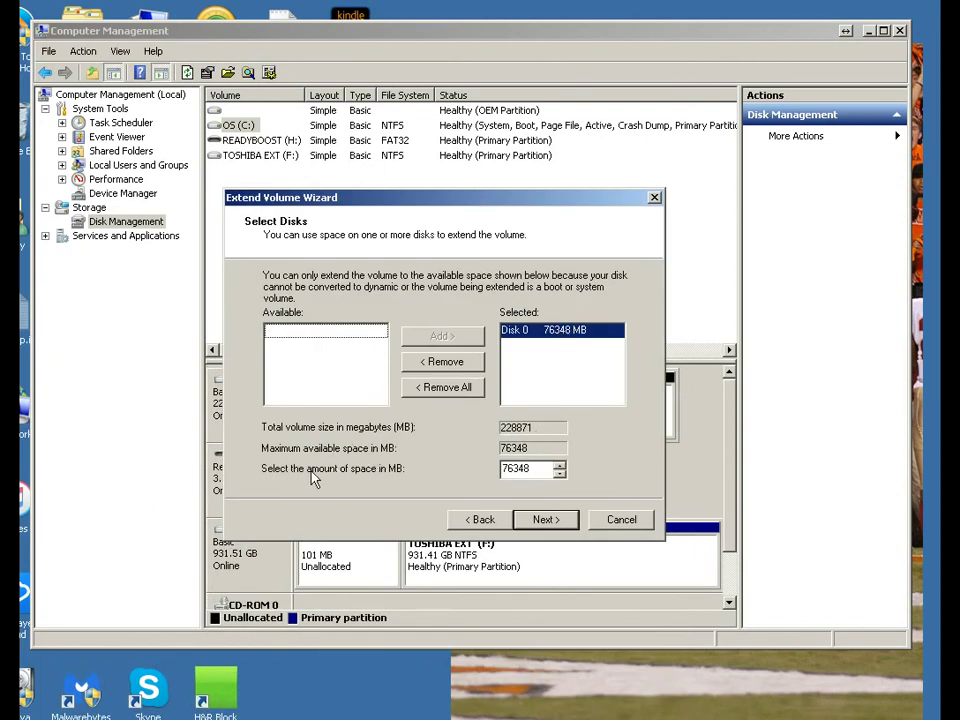
{"action": "left_click", "coordinate": [547, 521]}
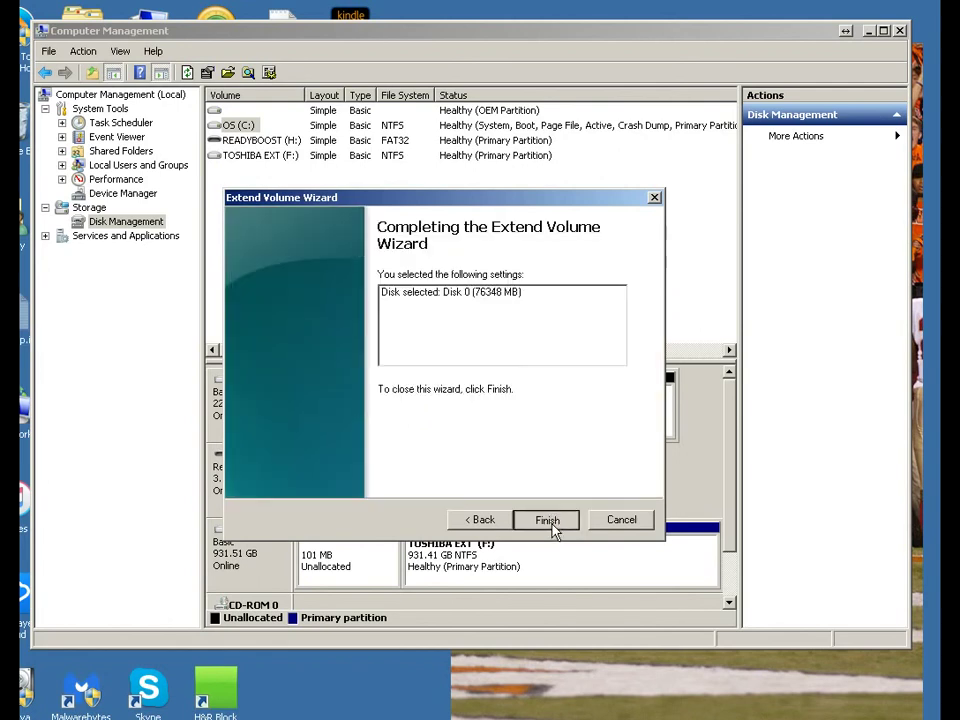
{"action": "left_click", "coordinate": [548, 521]}
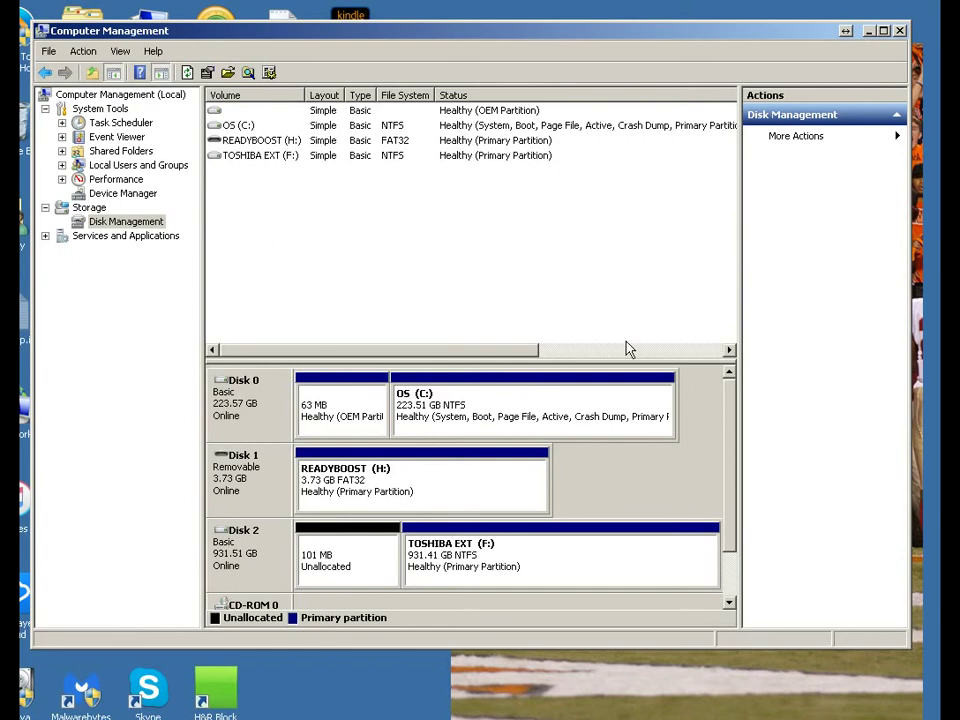
{"action": "left_click", "coordinate": [869, 31]}
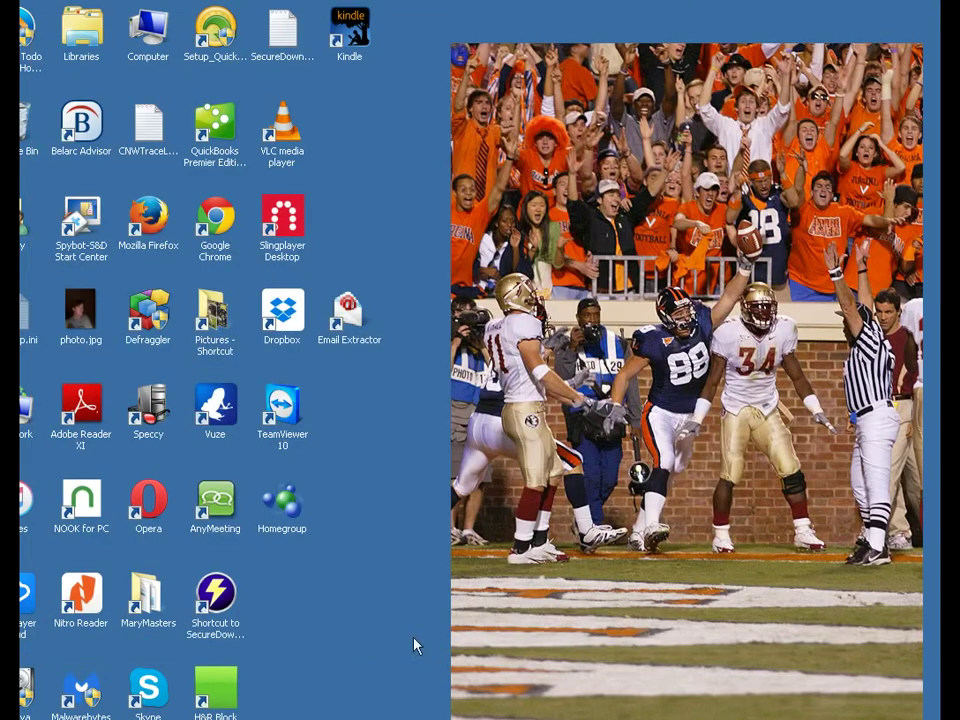
Load news.google.com in Internet Explorer to check how fast pages open, then close the browser
{"action": "key", "text": "alt+Tab"}
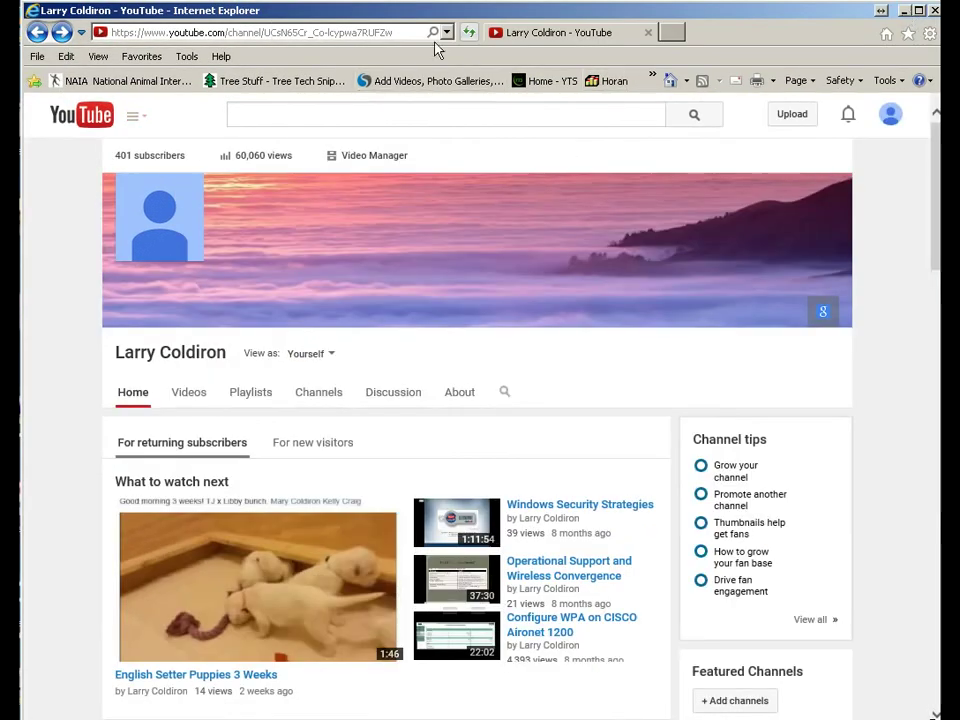
{"action": "left_click", "coordinate": [407, 37]}
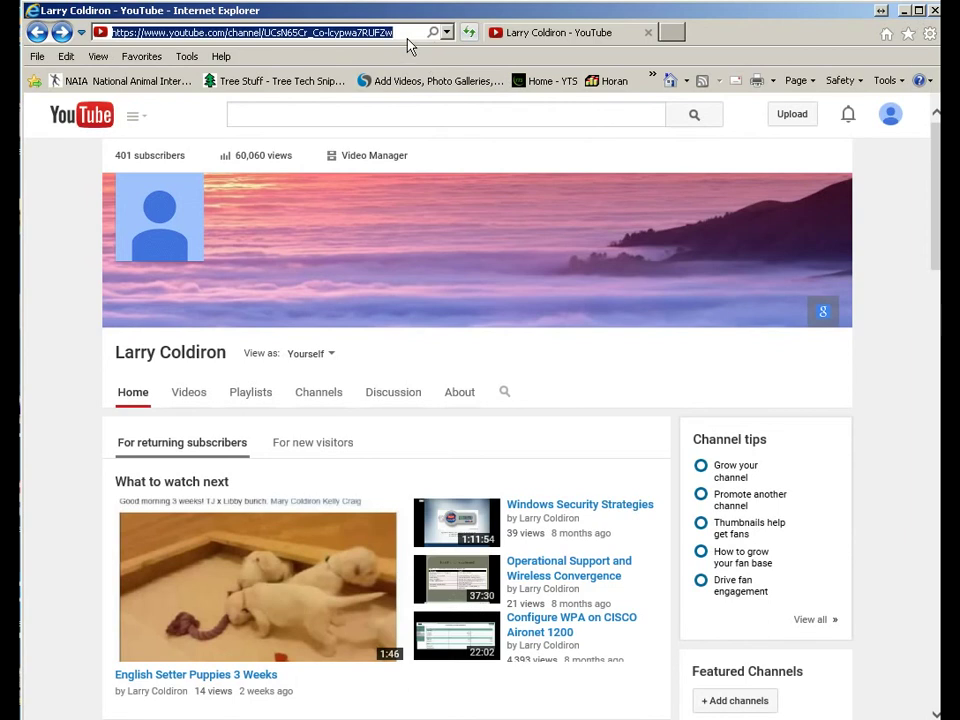
{"action": "type", "text": "news.google.com/"}
{"action": "key", "text": "Return"}
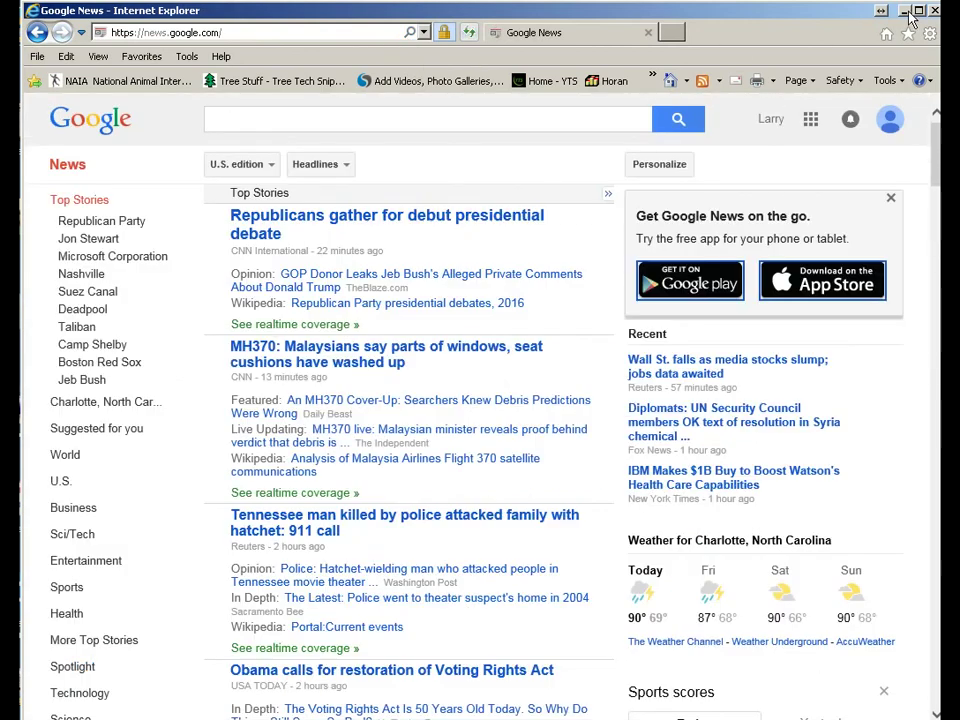
{"action": "left_click", "coordinate": [932, 12]}
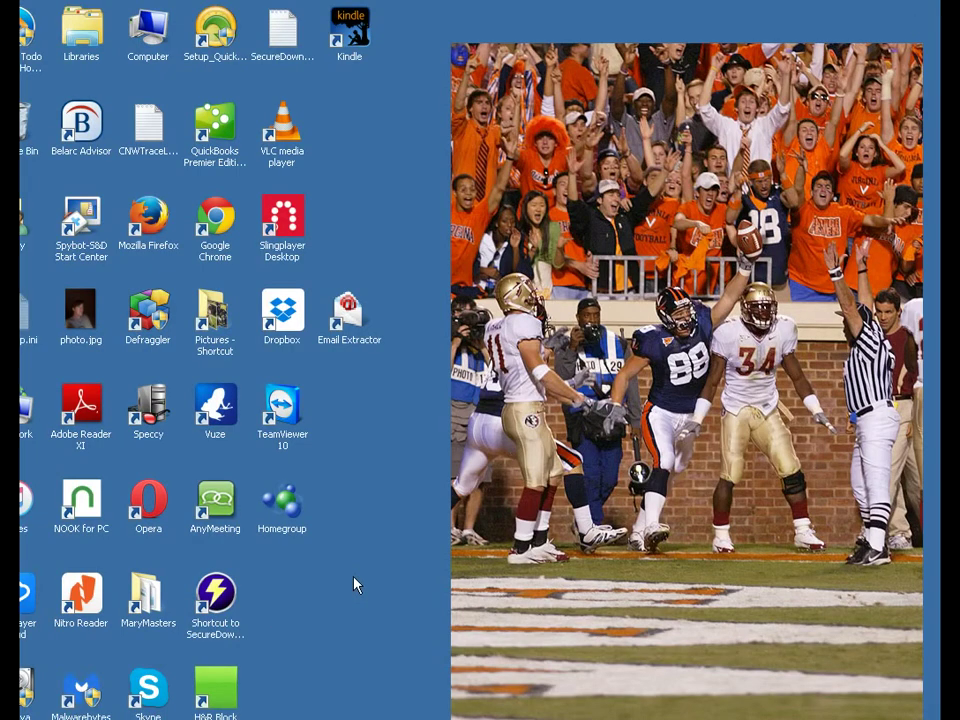